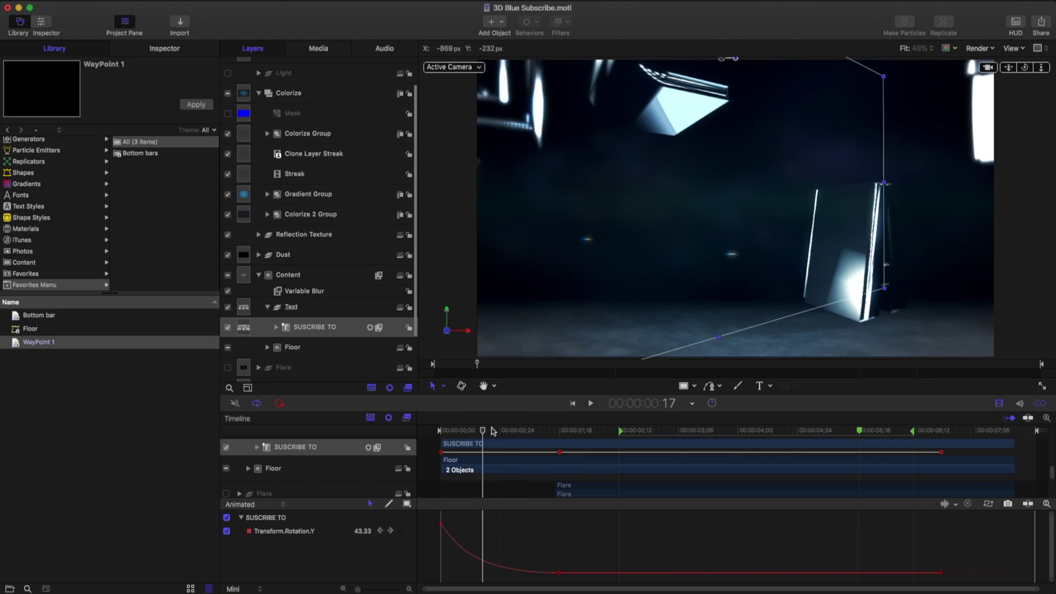
Step: Scrub to the title frame and select the Camera layer to show its Position Z keyframes
left_click_drag(494, 430, 629, 429)
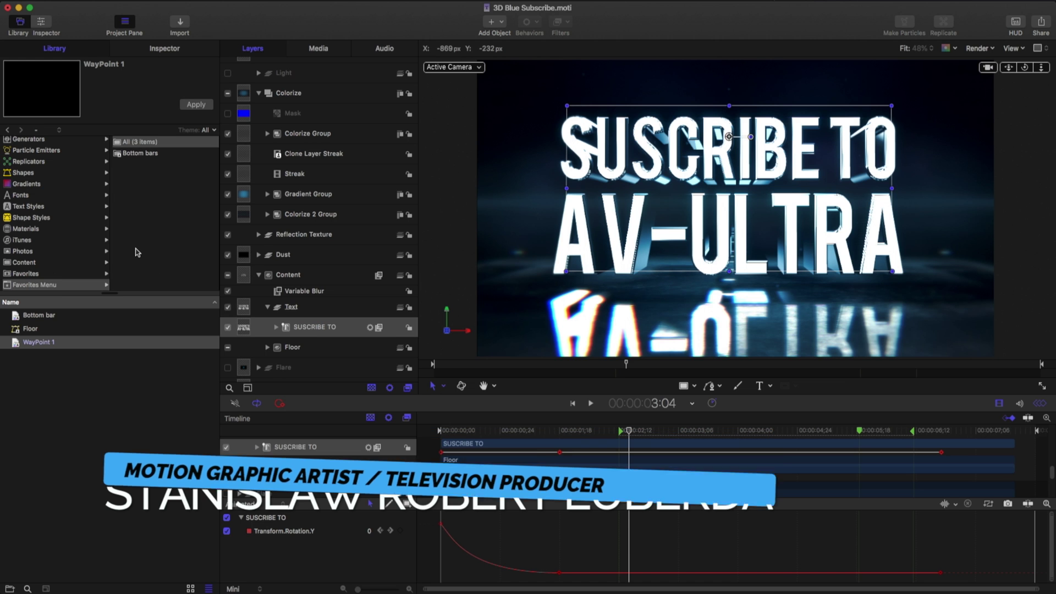
scroll(256, 214, "up", 2)
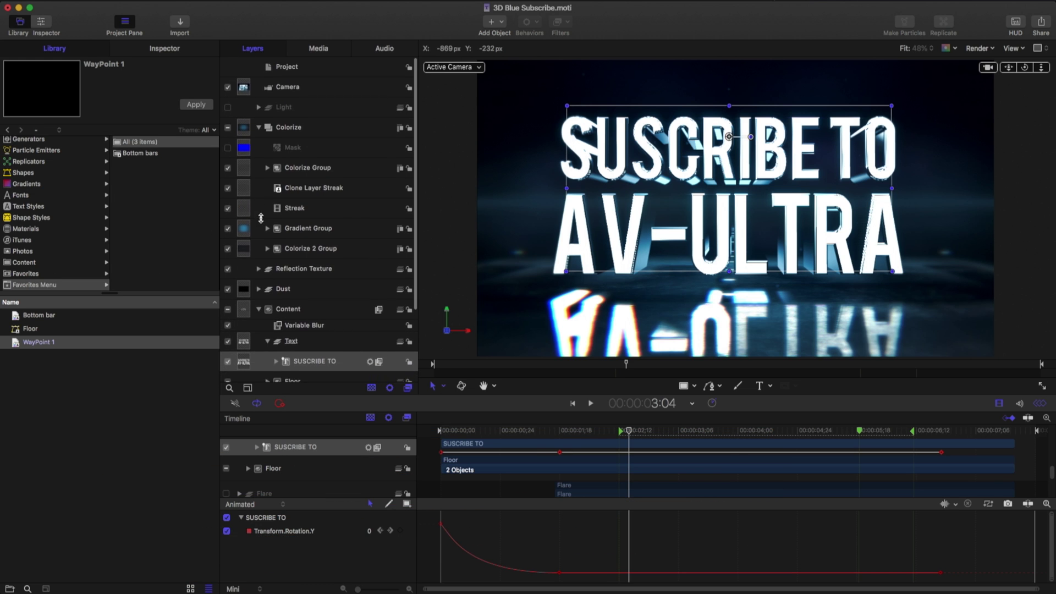
left_click(290, 88)
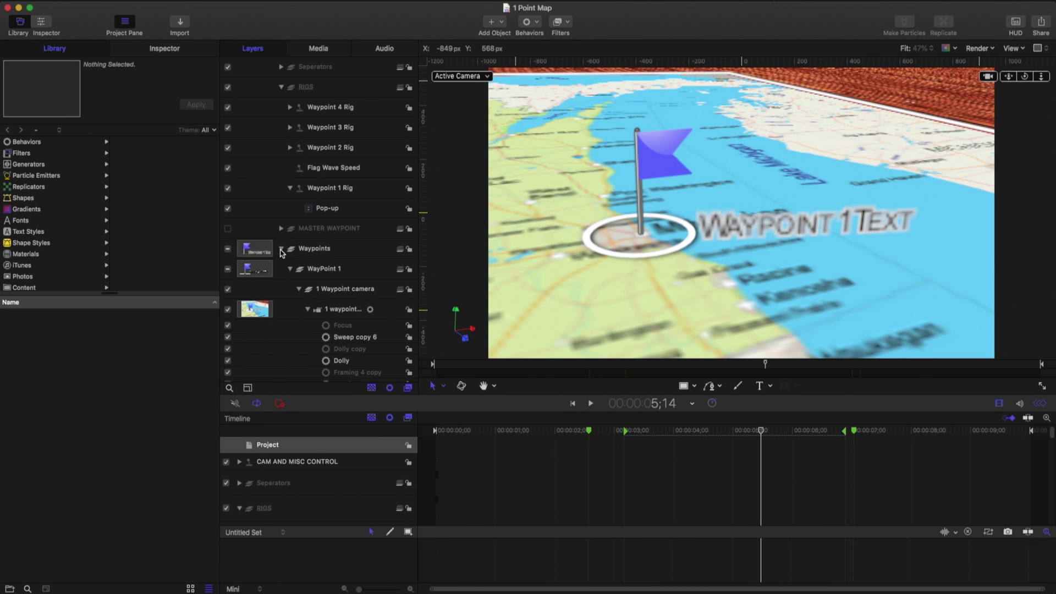
left_click(282, 251)
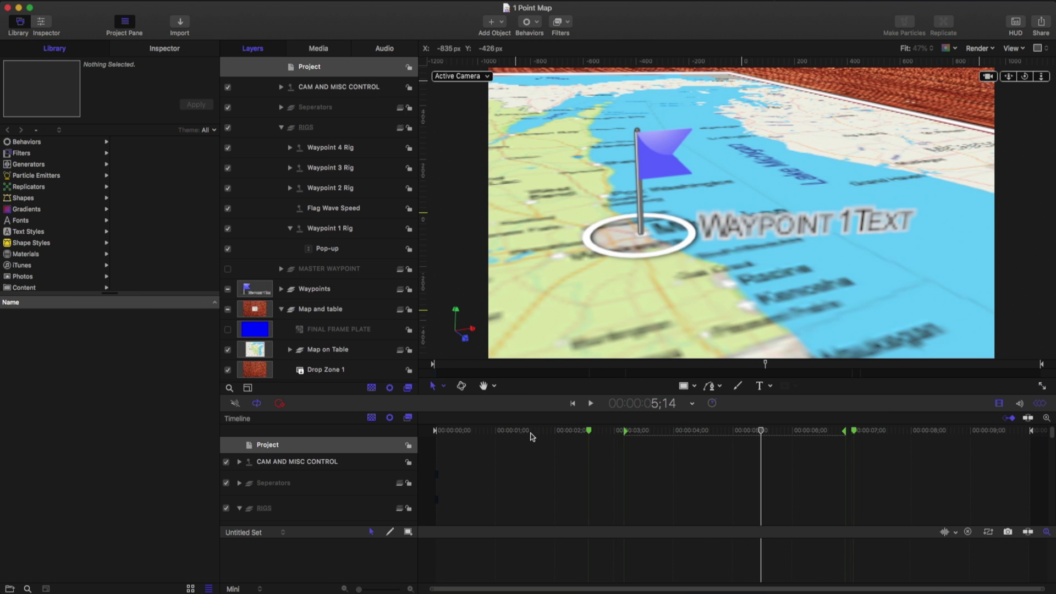
left_click_drag(531, 433, 660, 430)
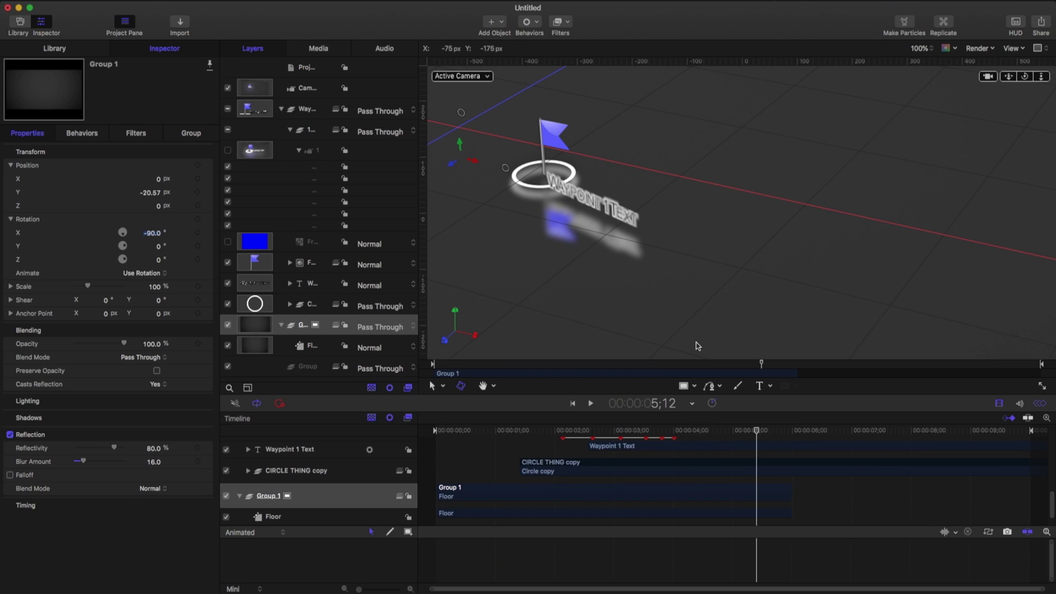
Step: Scrub and orbit the Untitled project to review the waypoint text and flag animation
left_click_drag(756, 432, 677, 413)
mouse_move(1025, 77)
left_mouse_down()
mouse_move(1031, 88)
mouse_move(959, 88)
mouse_move(1041, 88)
left_mouse_up()
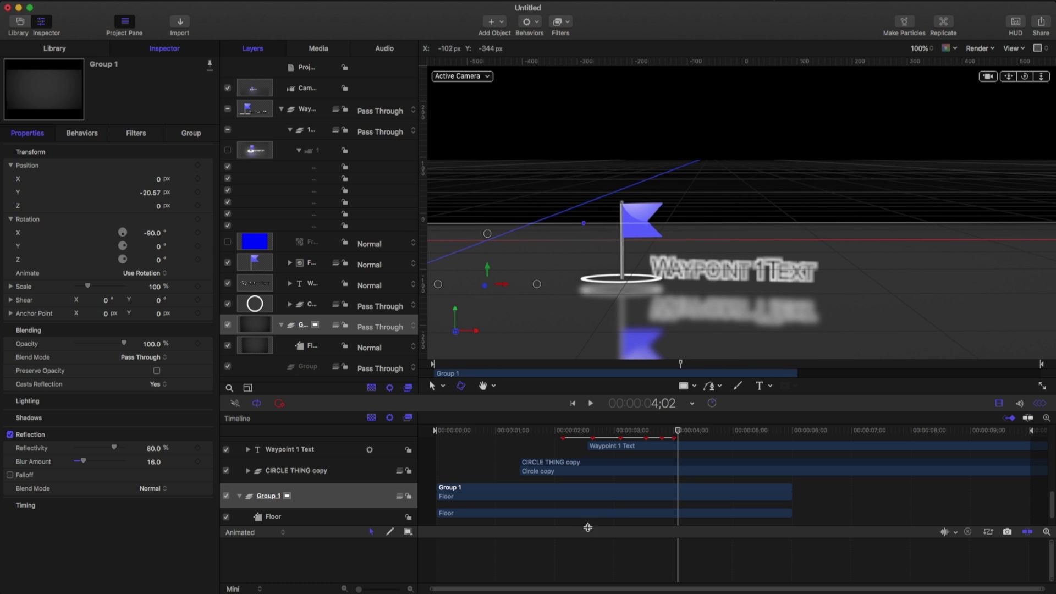
left_click_drag(627, 437, 670, 411)
Step: Preview the Floor and WayPoint 1 favorites in the Library's Favorites Menu
left_click(65, 51)
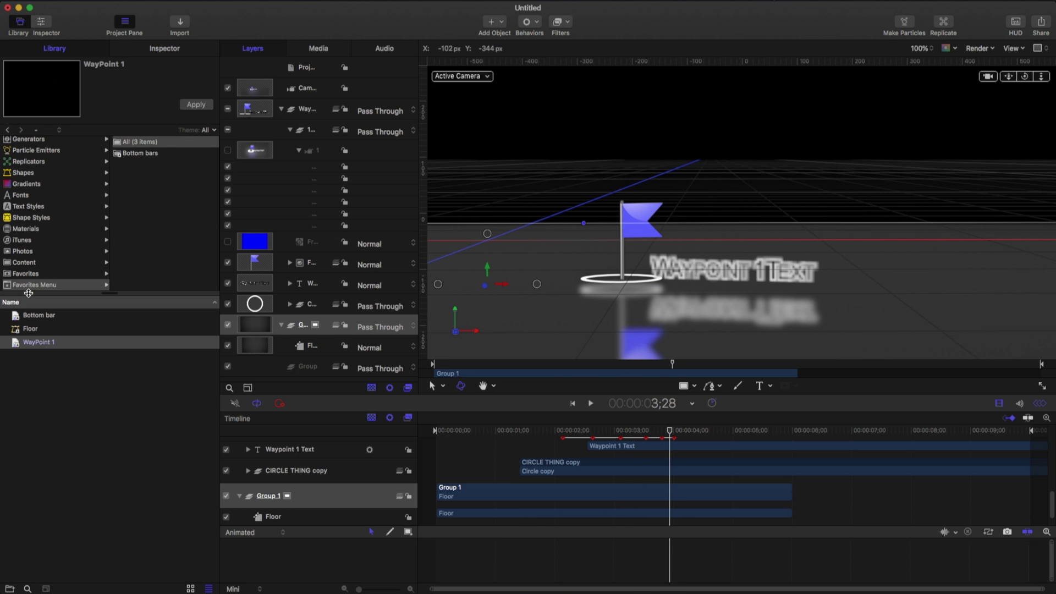
left_click(31, 330)
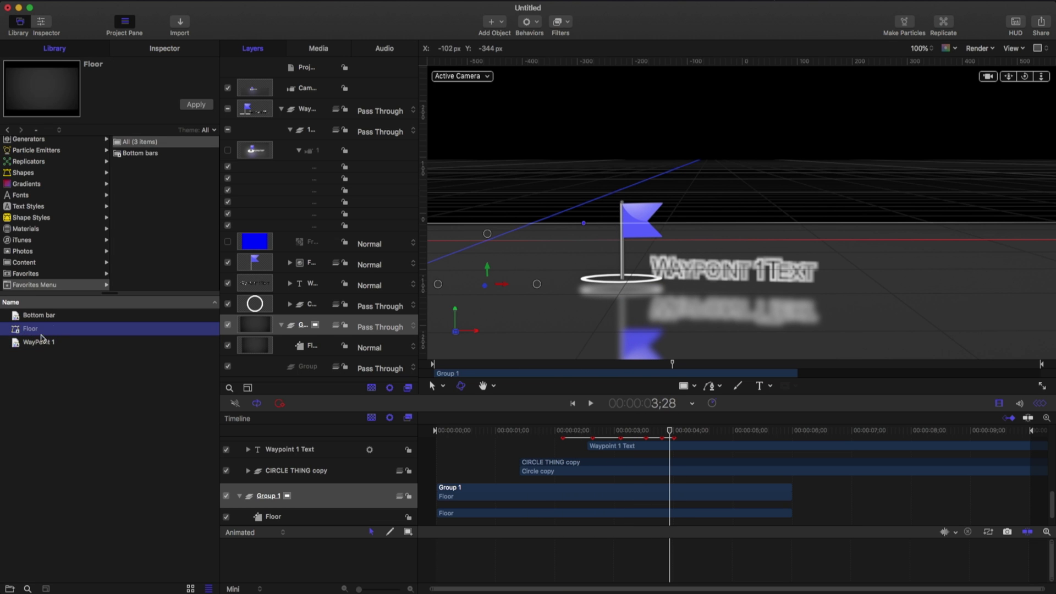
left_click(42, 342)
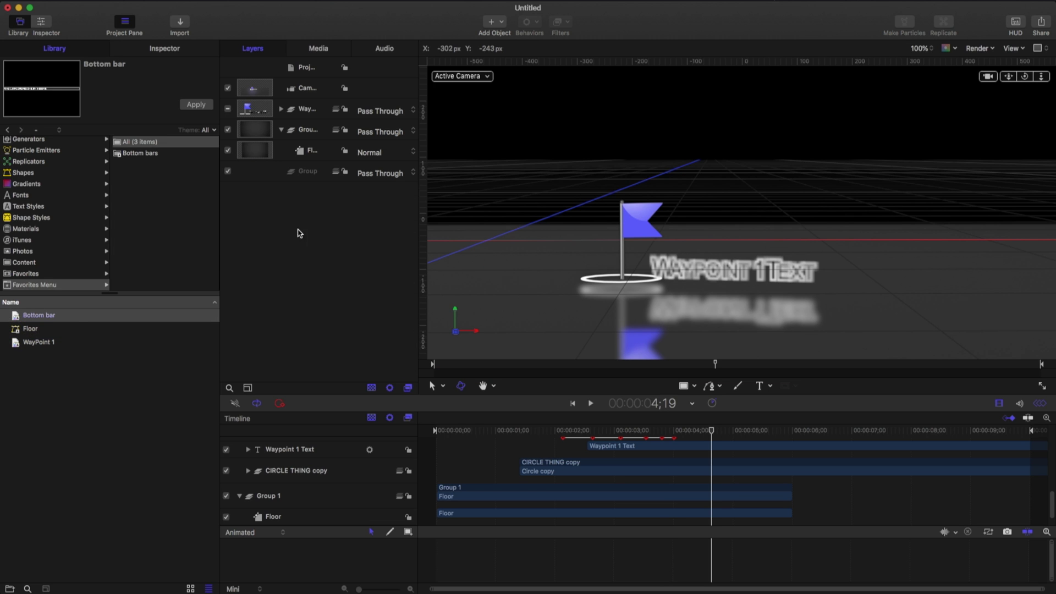
left_click(34, 344)
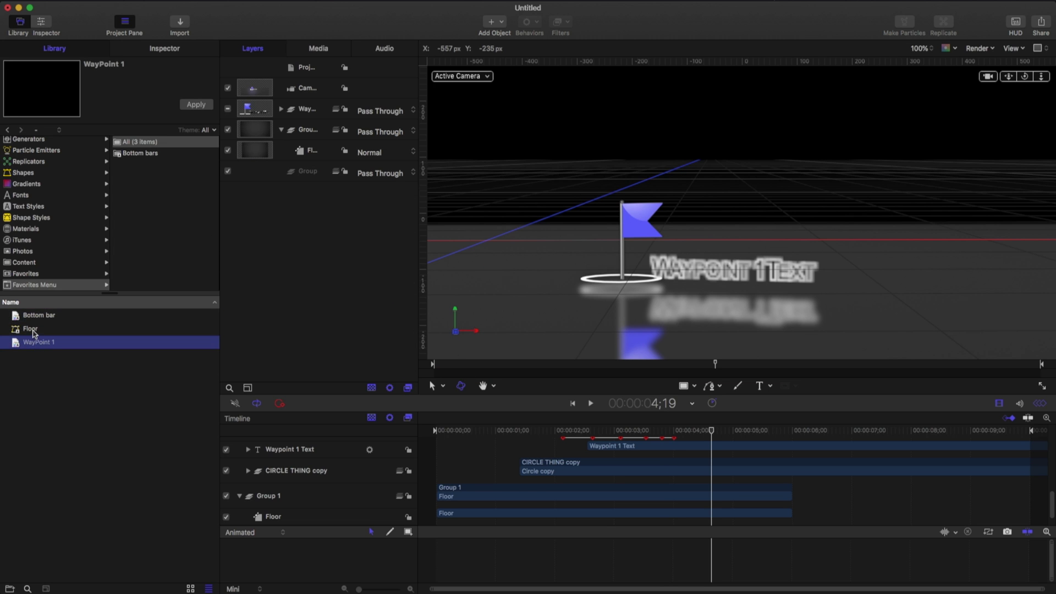
left_click(35, 328)
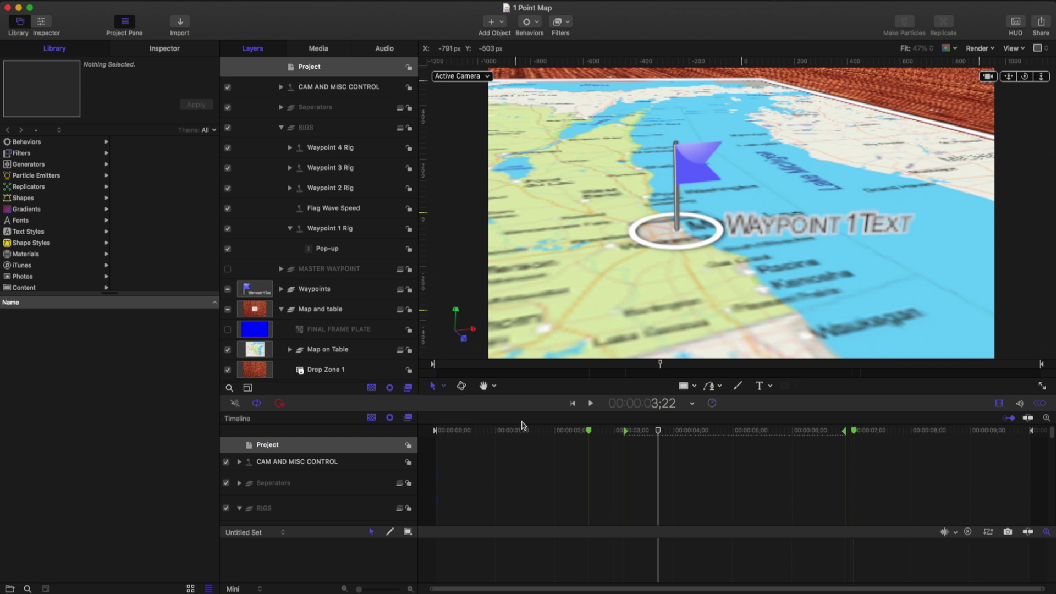
Step: At 4;24, expand Waypoints, solo the WayPoint 1 group and select it
left_click_drag(656, 434, 722, 422)
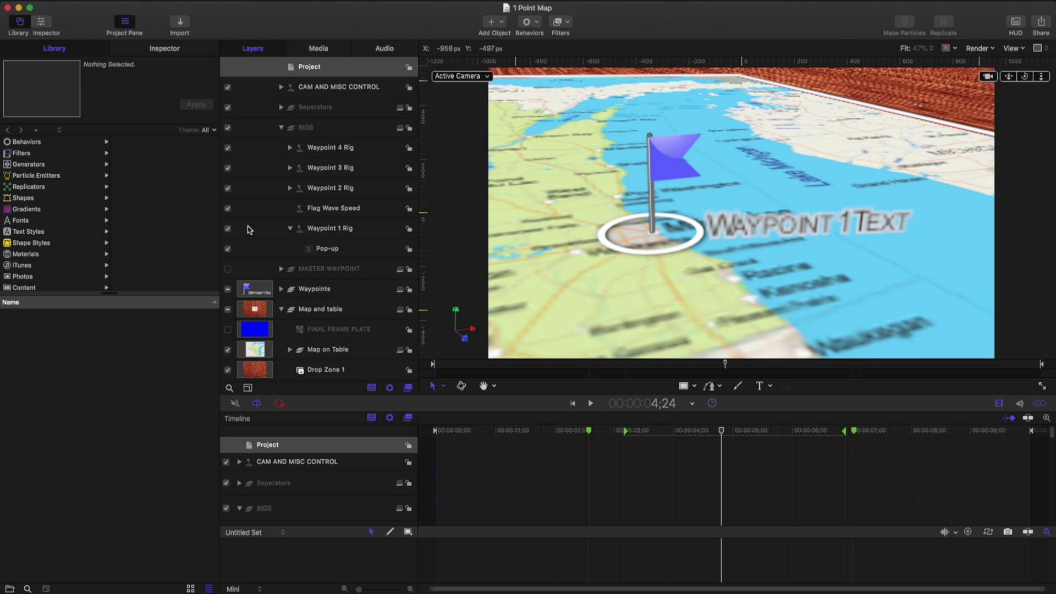
left_click(281, 289)
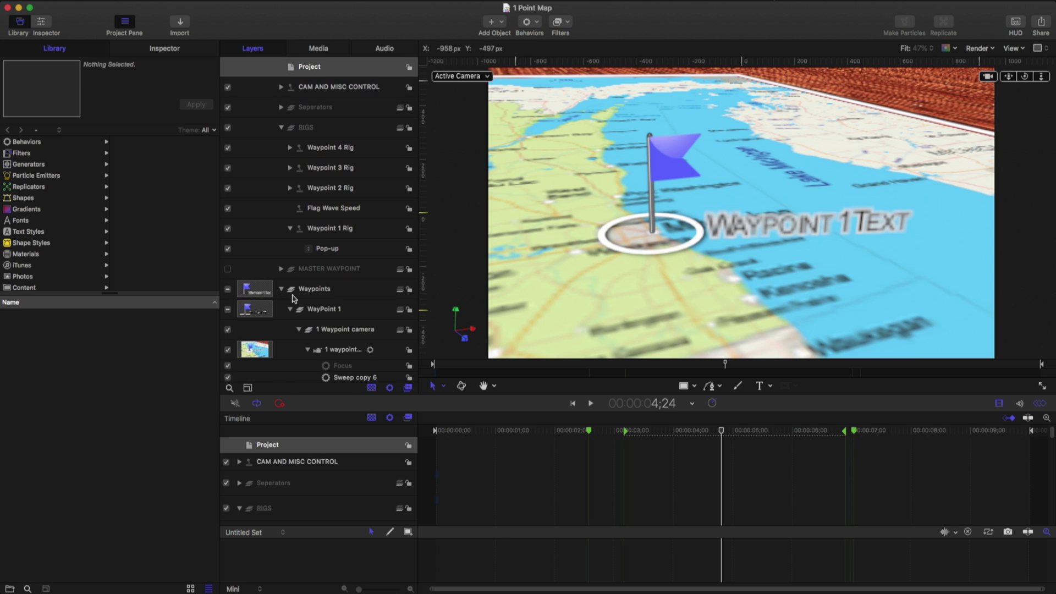
scroll(289, 300, "down", 4)
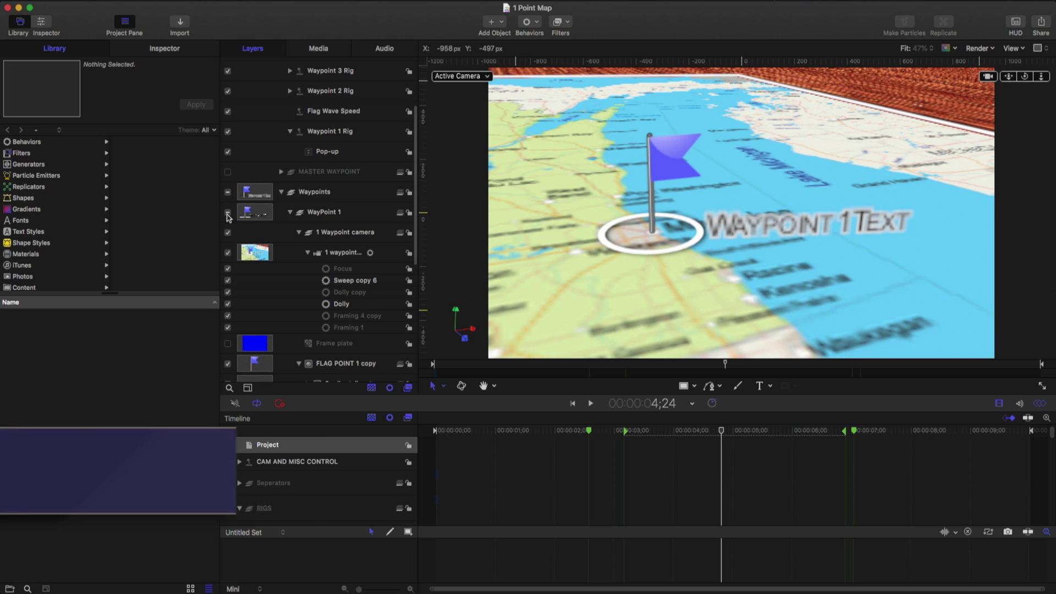
left_click(227, 213, "alt")
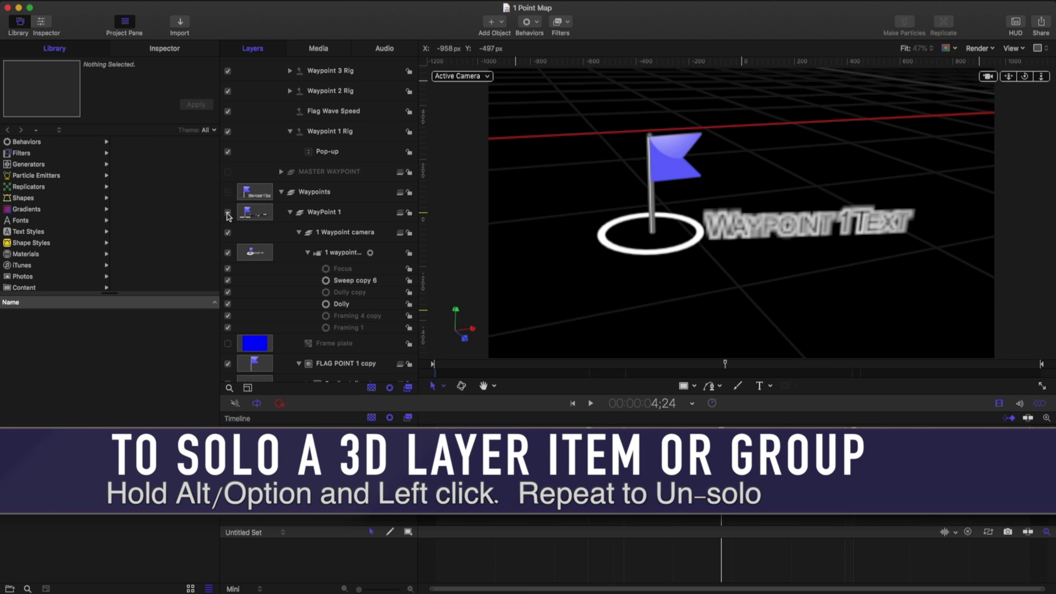
left_click(329, 213)
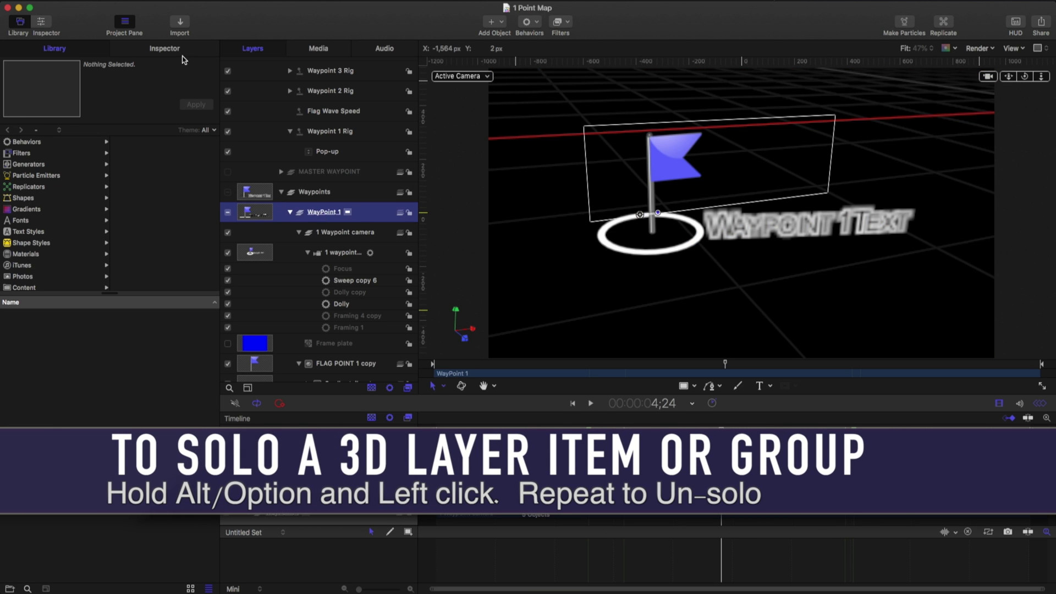
Step: Set the WayPoint 1 group's Position to X 0, Y 0, Z 0 px in the Inspector
left_click(164, 48)
left_click(37, 133)
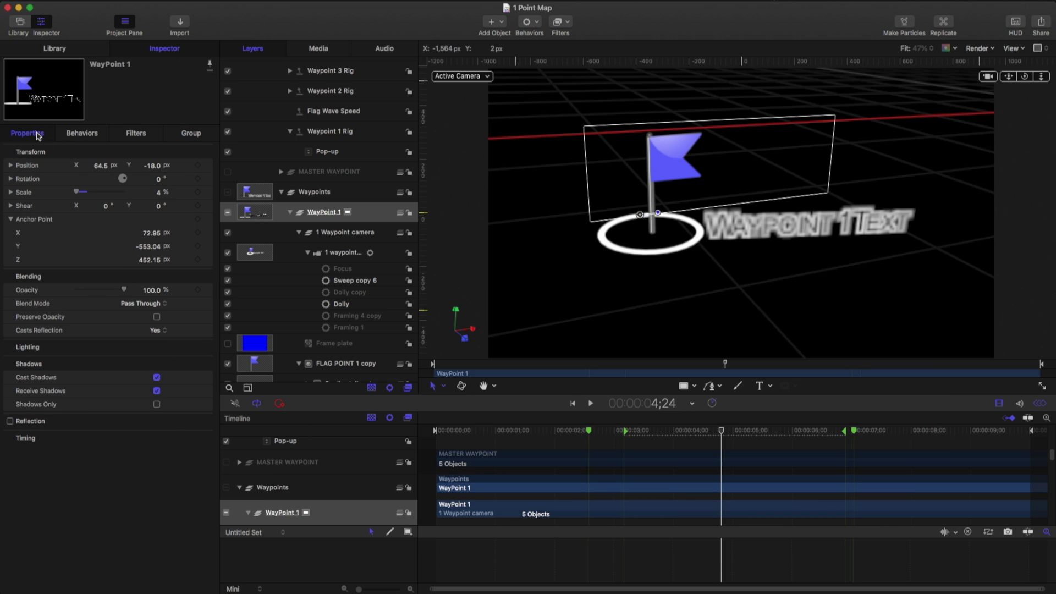
left_click(10, 166)
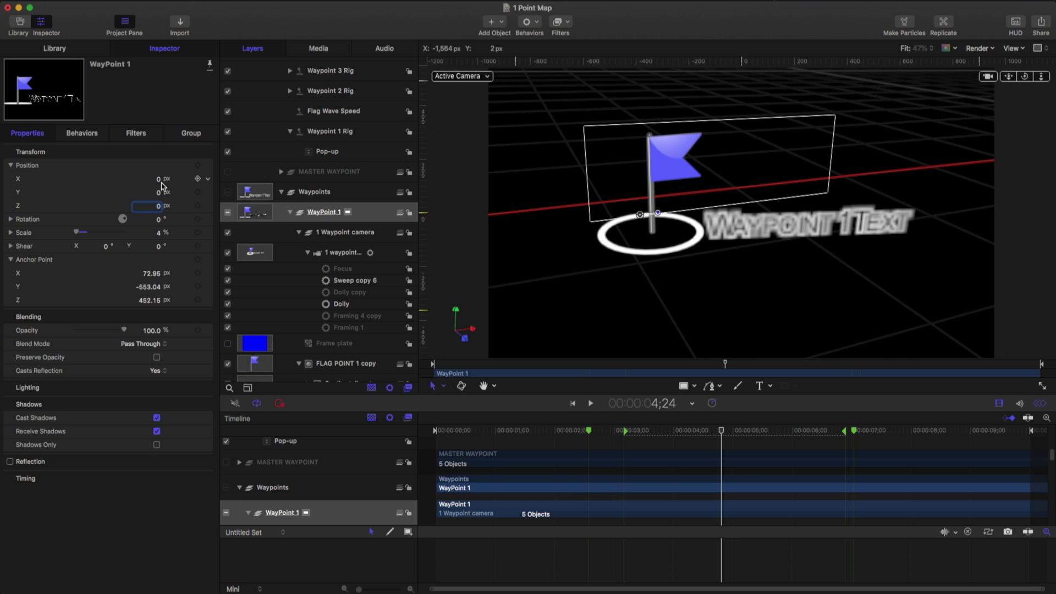
left_click(54, 48)
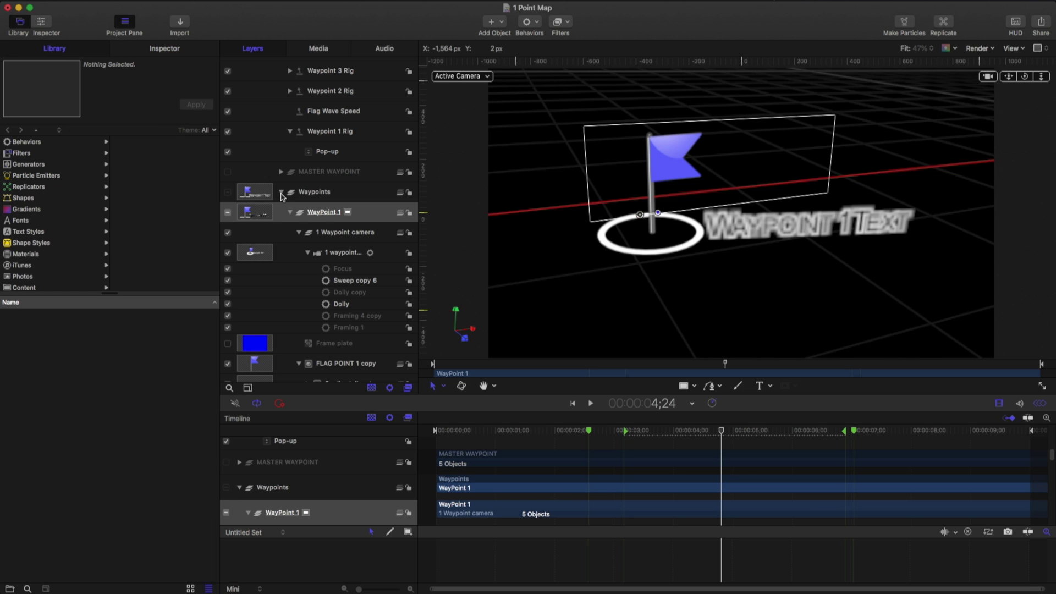
Step: Create a DEMO FLAGS folder in the Favorites Menu and drag WayPoint 1 into it
scroll(49, 274, "down", 2)
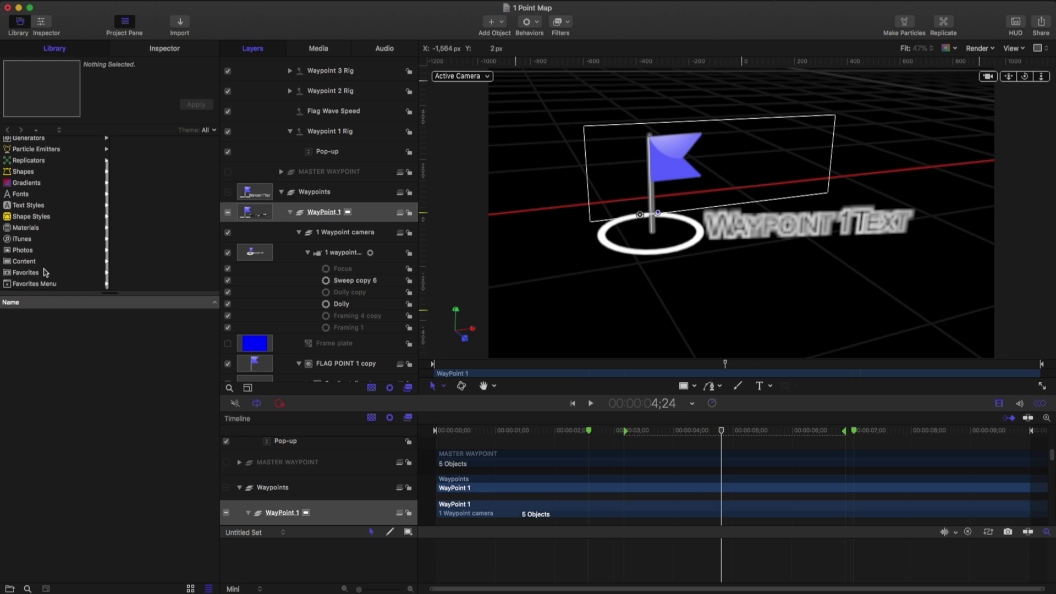
left_click(35, 284)
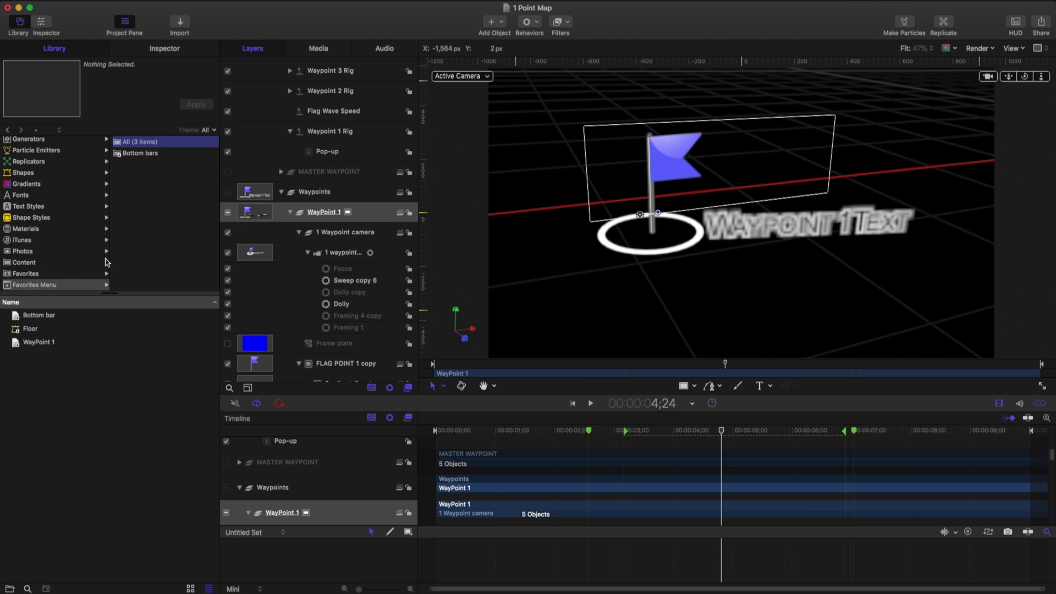
left_click(10, 588)
left_click(134, 165)
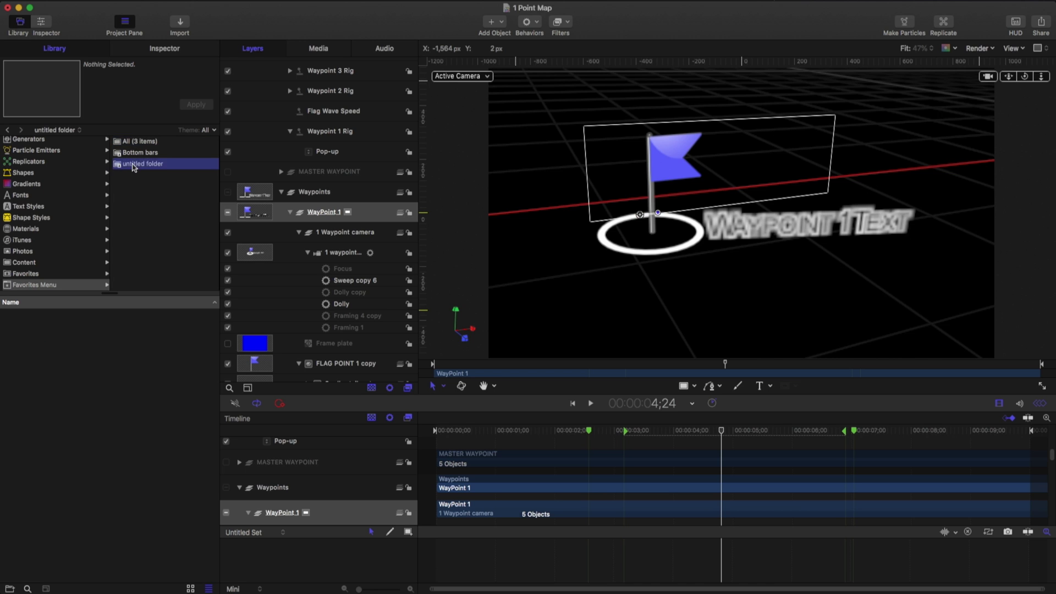
left_click(133, 165)
type("DEMO FLAGS")
key("Return")
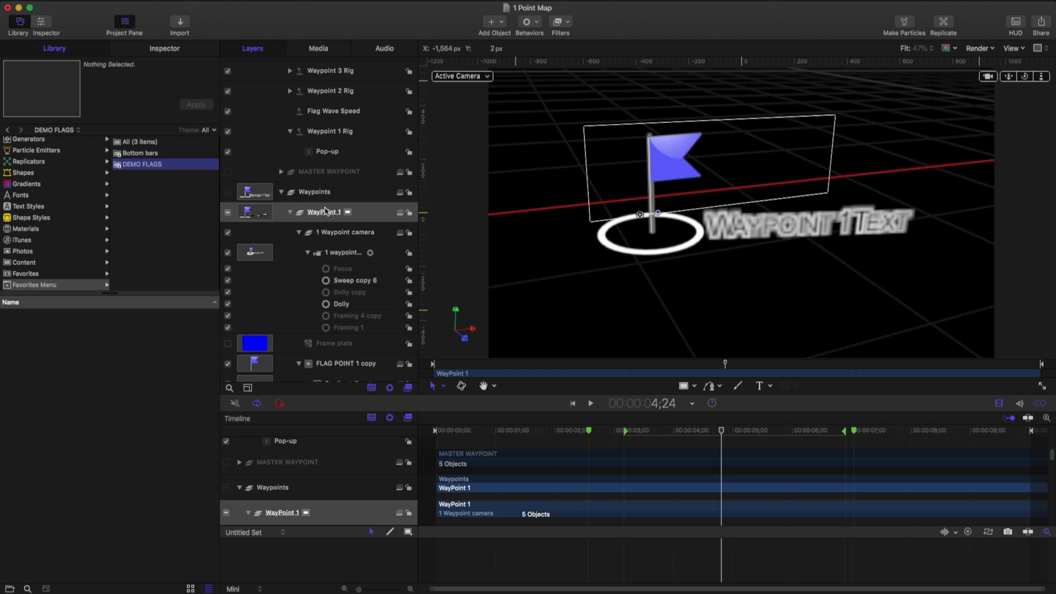
left_click_drag(327, 214, 154, 168)
Step: Close 1 Point Map without saving and collapse Group 1 in the remaining project
left_click(8, 8)
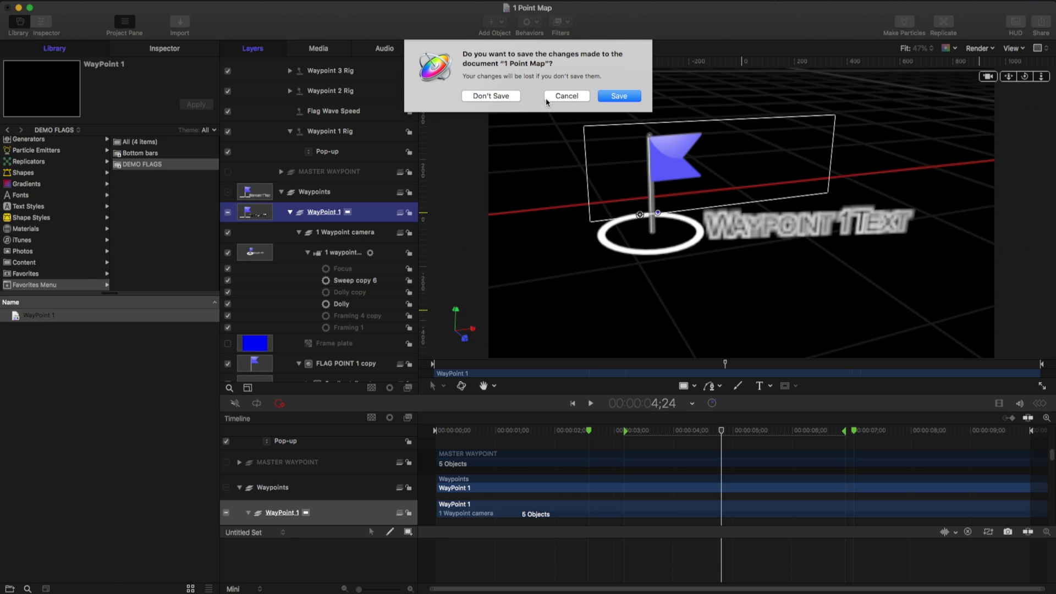
left_click(484, 97)
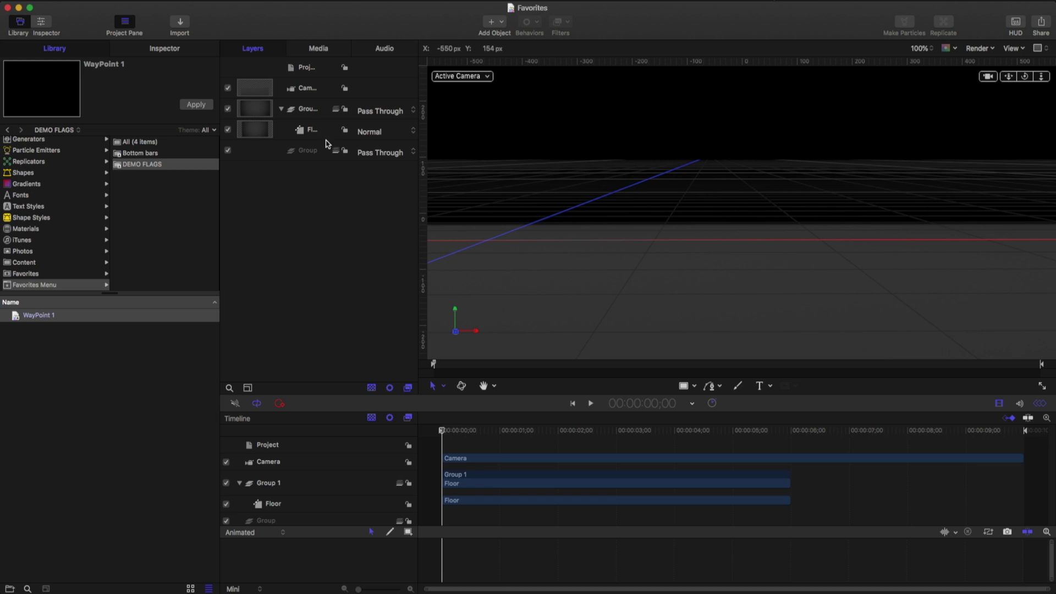
left_click(281, 109)
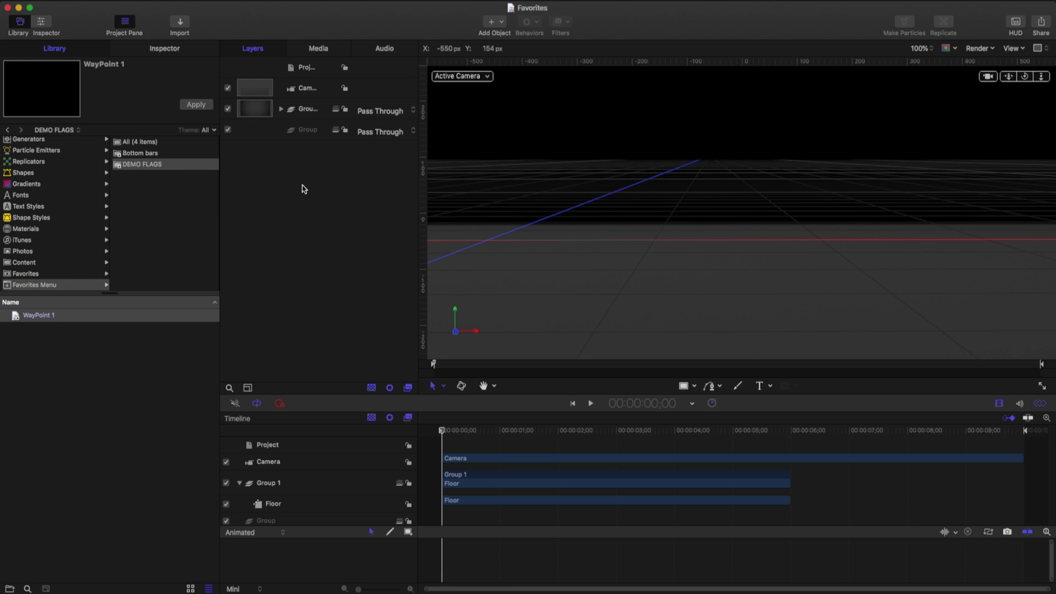
Step: Add the WayPoint 1 favorite from DEMO FLAGS to the layers and scrub to view the flag
left_click(30, 275)
left_click(29, 286)
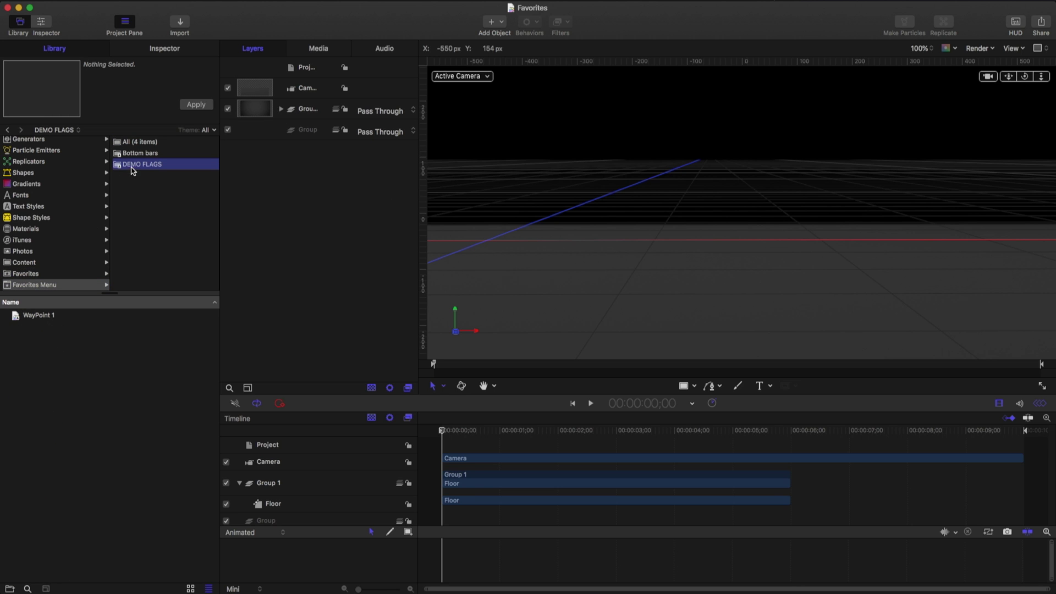
left_click(34, 318)
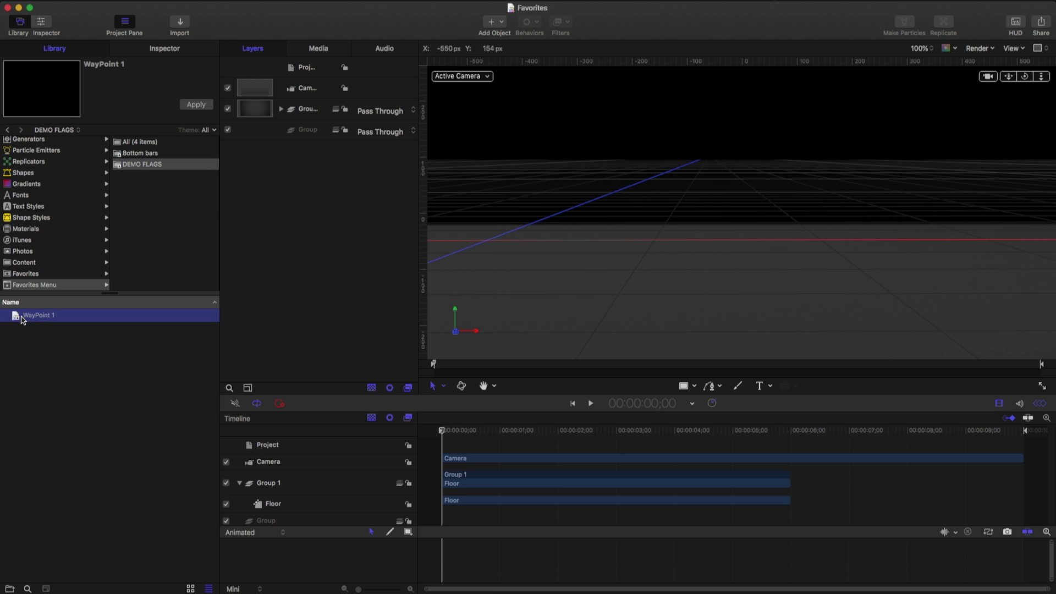
left_click_drag(22, 320, 269, 201)
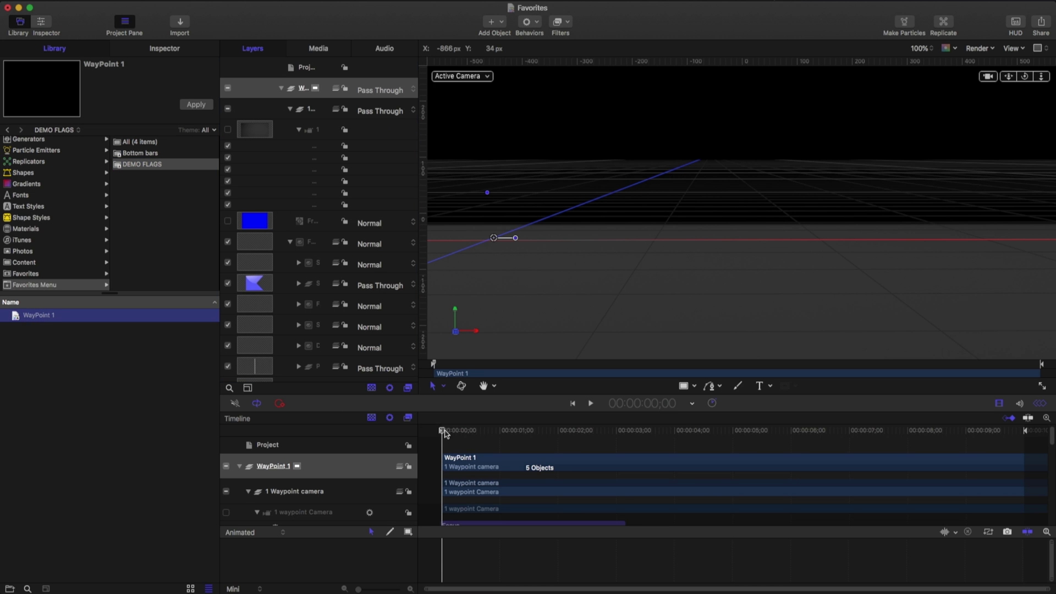
left_click_drag(446, 433, 692, 447)
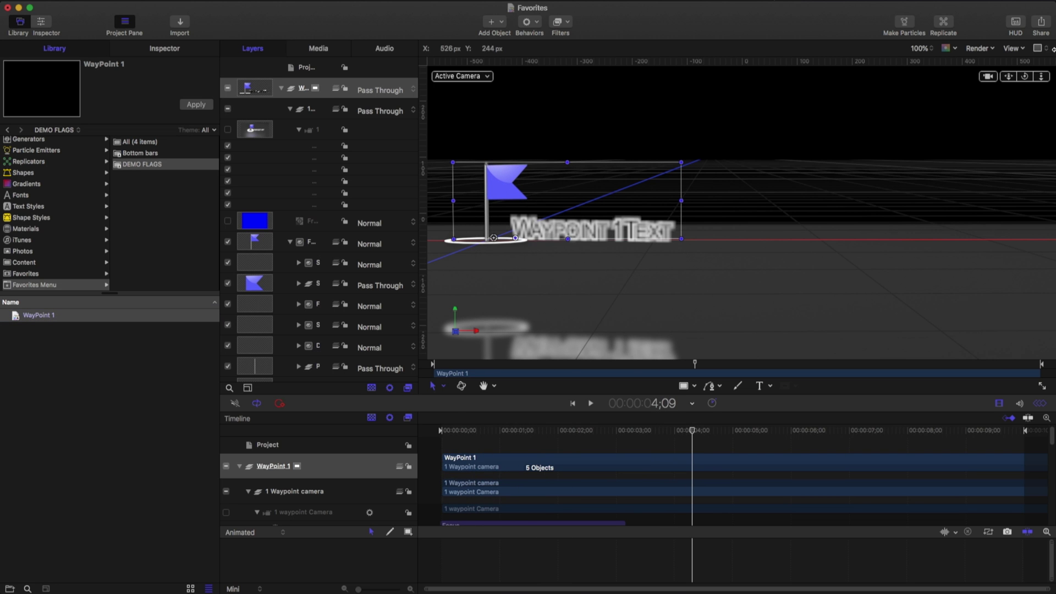
left_click_drag(1024, 76, 971, 94)
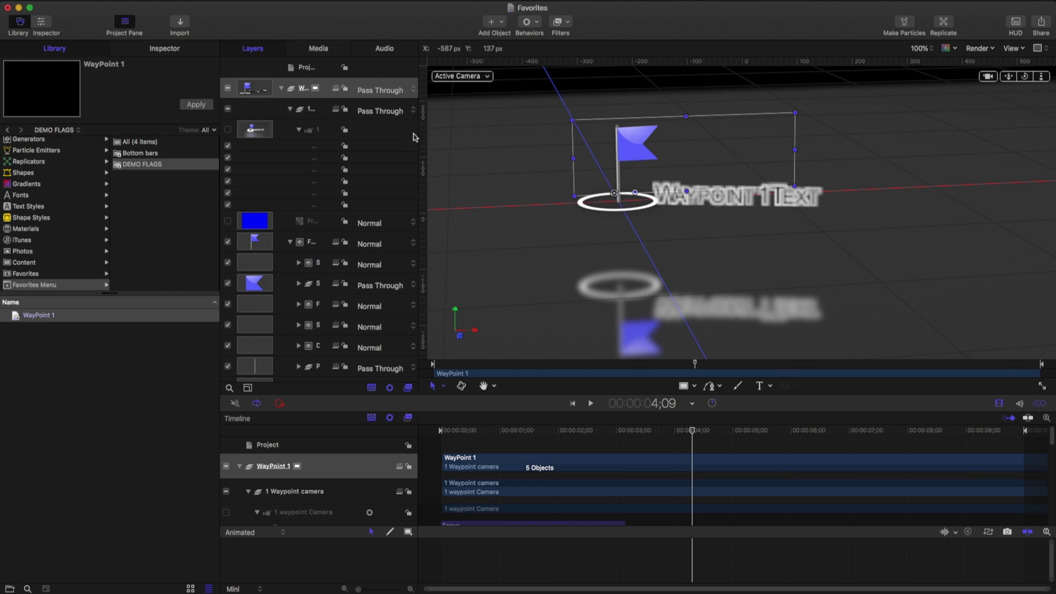
left_click(281, 89)
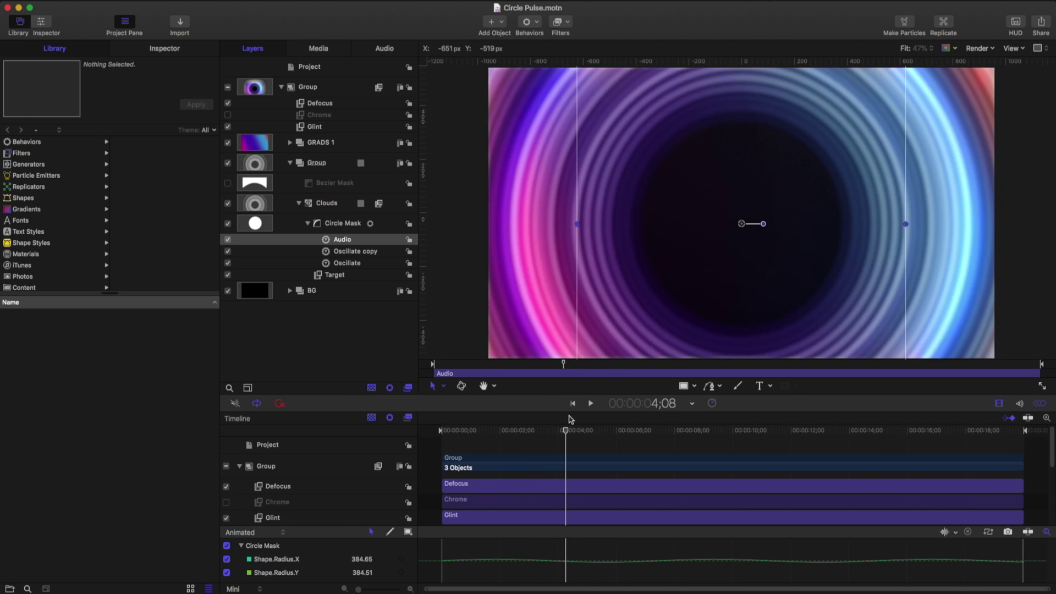
Step: Play Circle Pulse, then select and solo the Clouds layer
key("space")
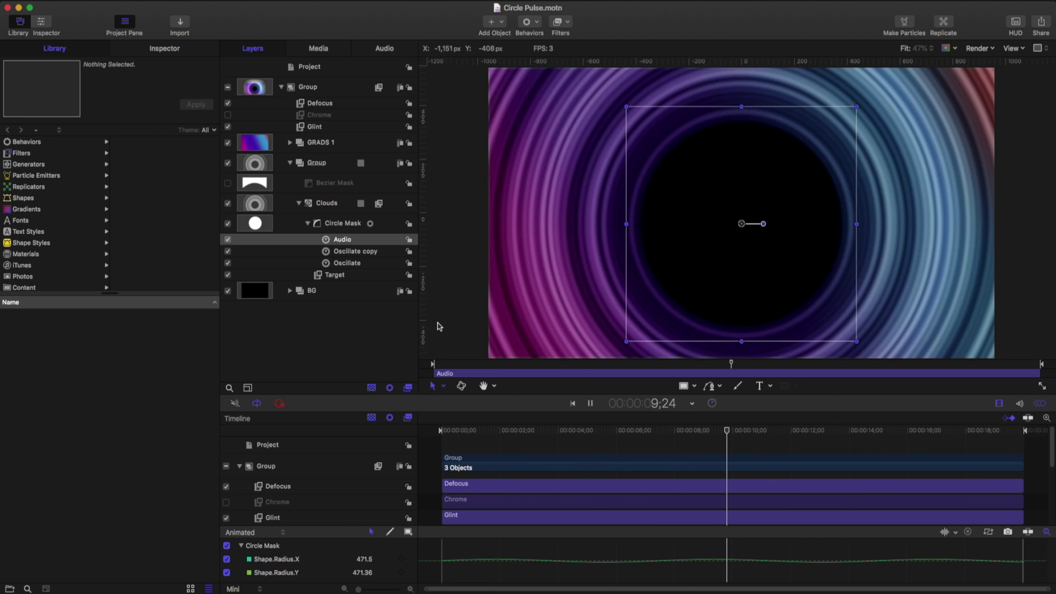
left_click_drag(531, 430, 668, 430)
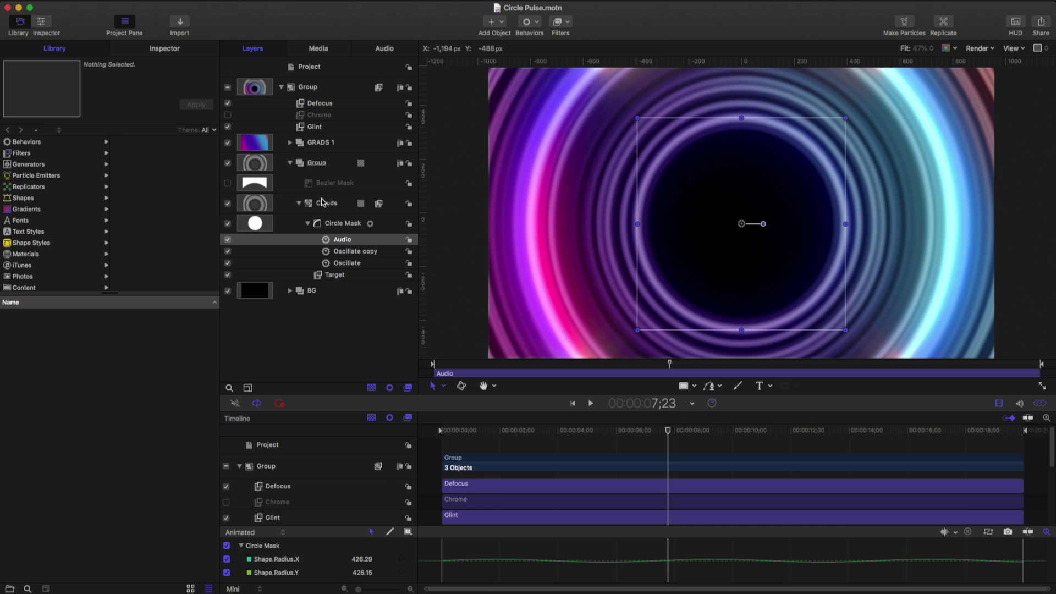
left_click(322, 202)
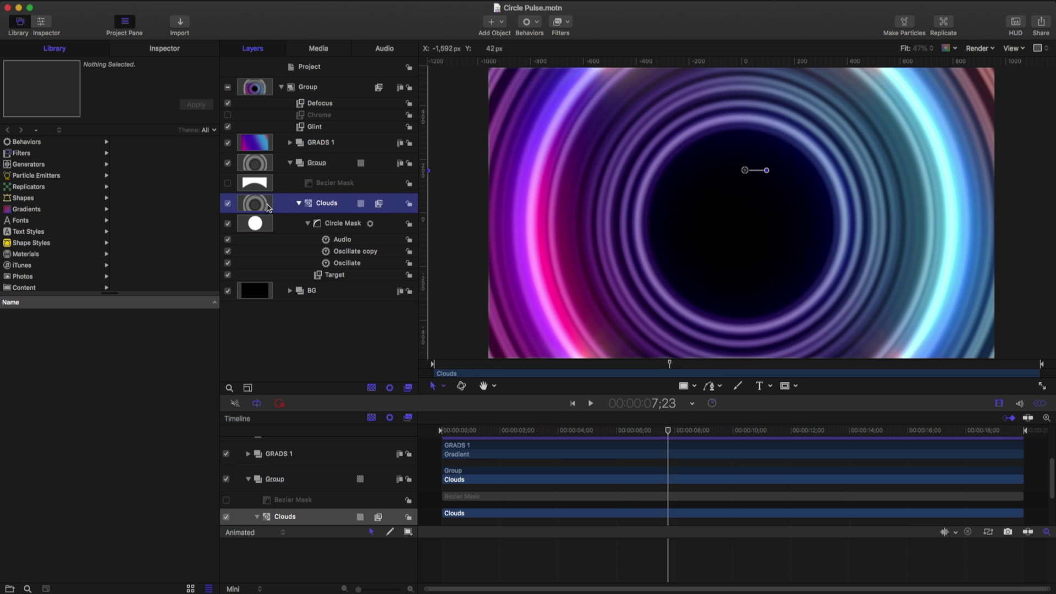
left_click(228, 204, "alt")
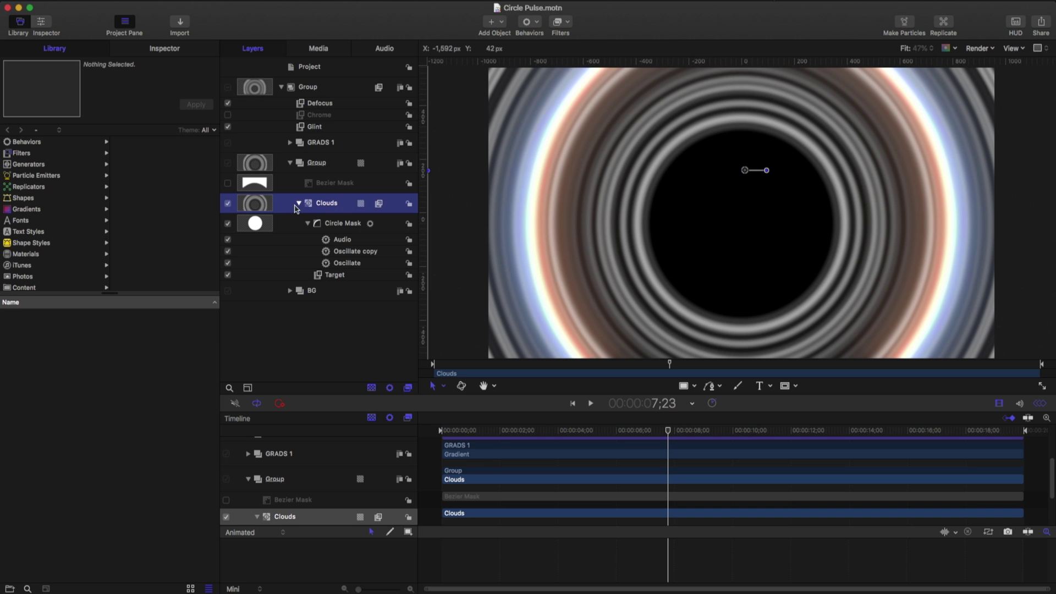
Step: Inspect the Clouds layer's Circle Mask behaviors, then reselect the Clouds layer
left_click(299, 203)
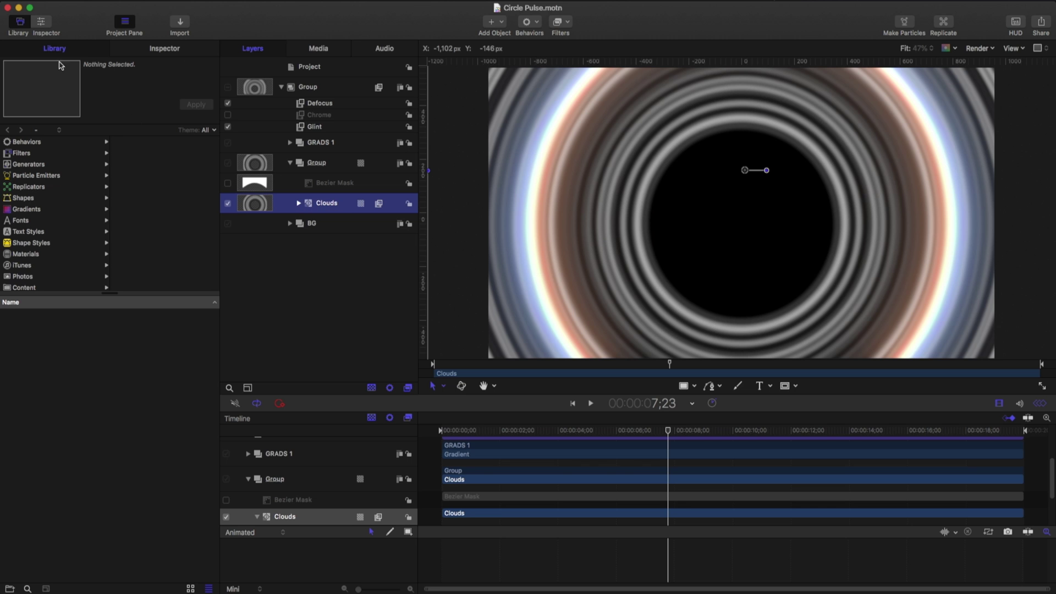
left_click(298, 203)
key("Down")
key("Down")
key("Down")
key("Down")
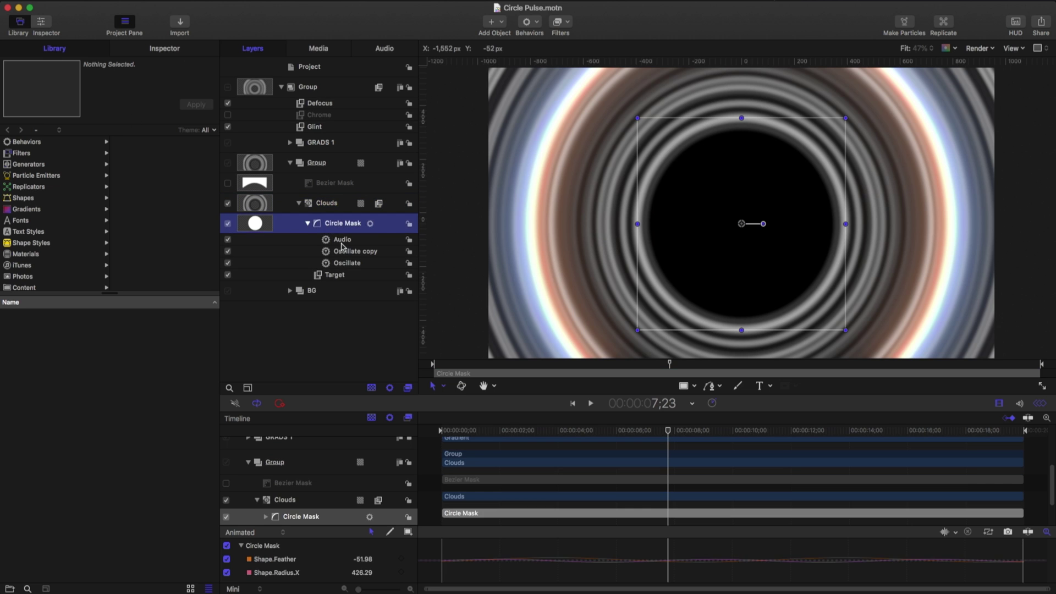
left_click(299, 204)
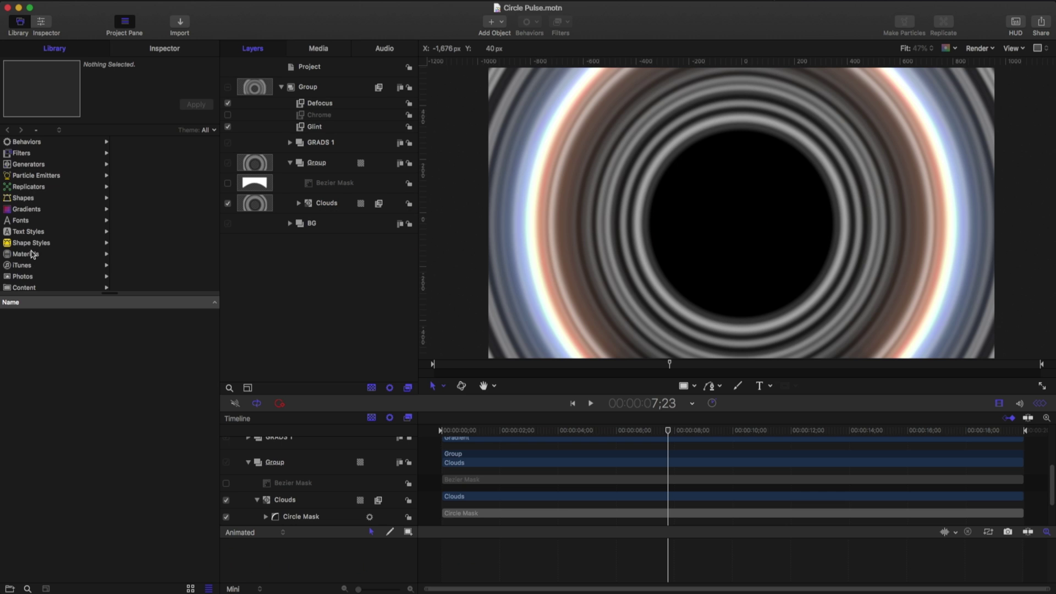
scroll(32, 286, "down", 3)
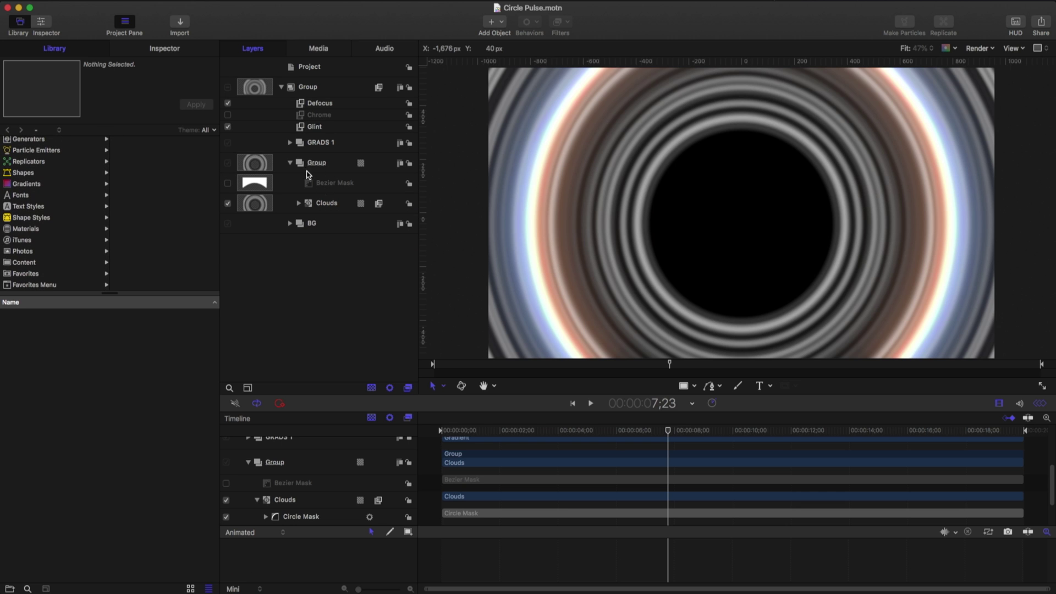
left_click(326, 165)
left_click(320, 203)
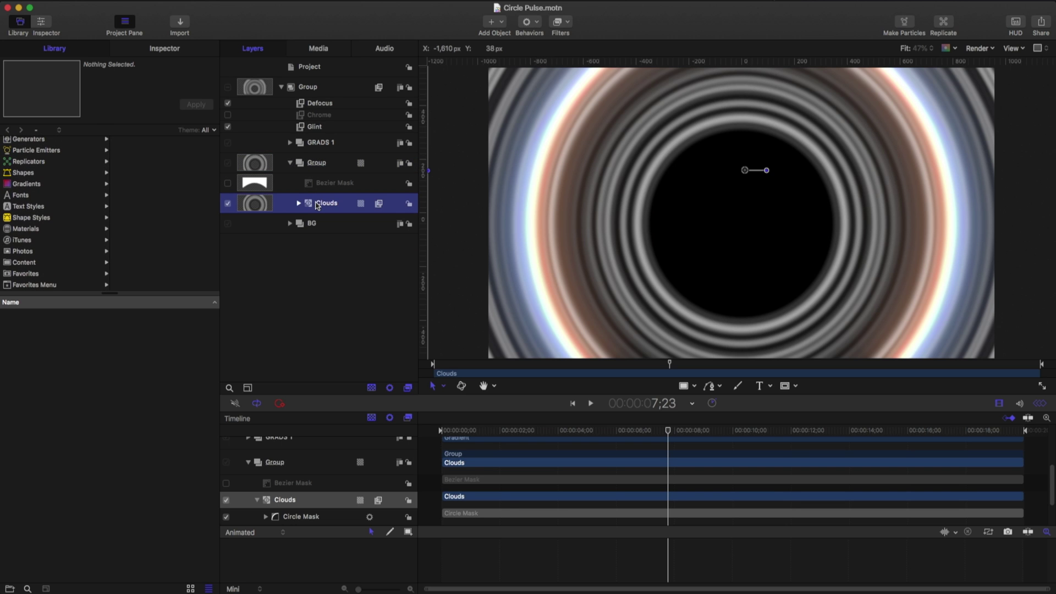
Step: Drag the Clouds layer onto Favorites Menu and open the new Clouds item's context menu
left_click_drag(327, 207, 49, 283)
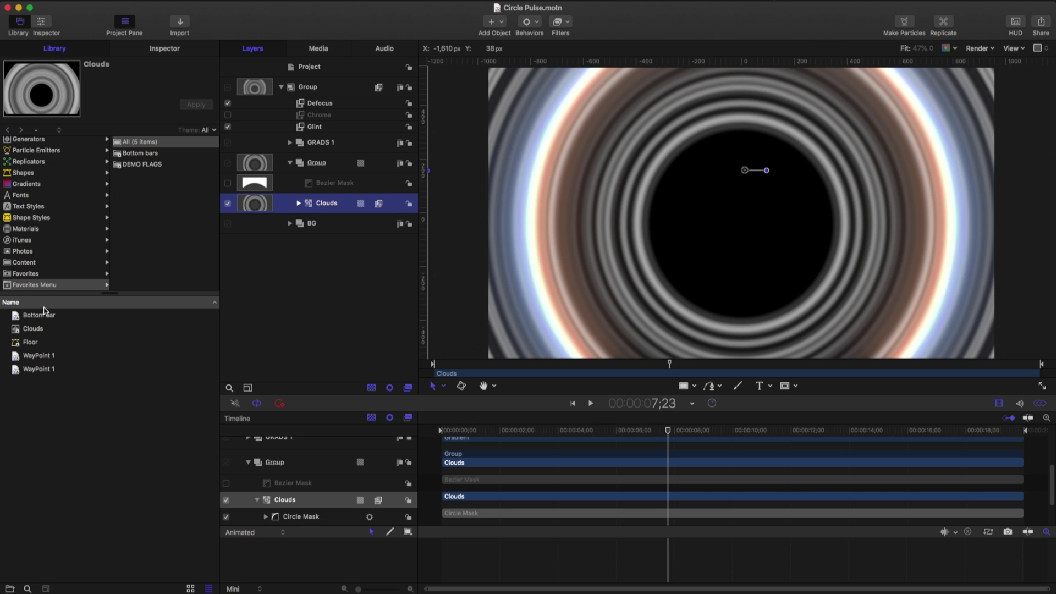
right_click(32, 331)
Step: Reveal Clouds.molo in Finder, close the Finder window, and scrub to a later frame
left_click(49, 336)
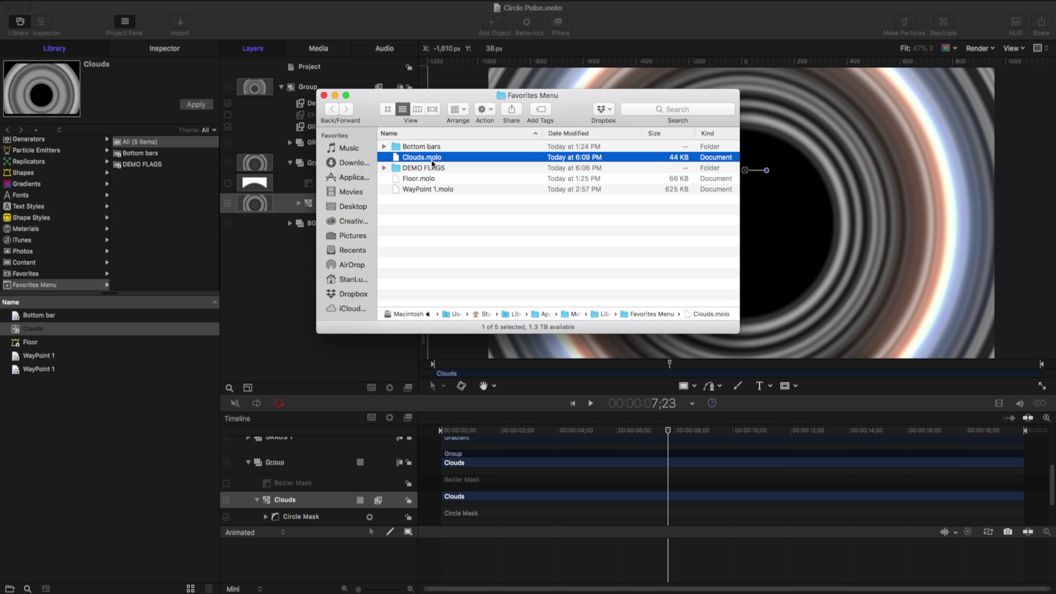
left_click(325, 97)
left_click_drag(658, 403, 781, 408)
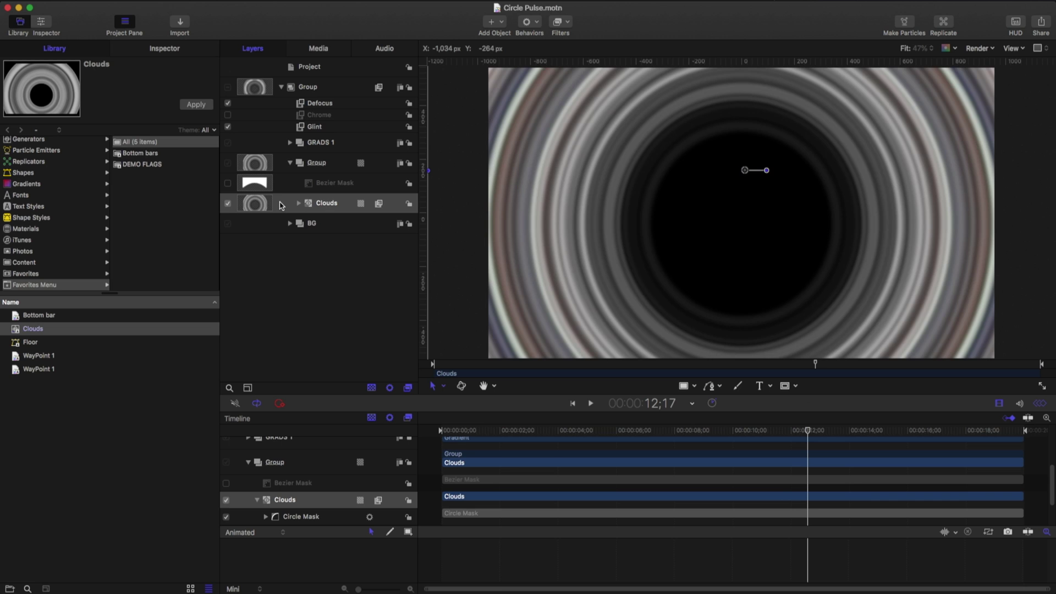
left_click(134, 154)
left_click(143, 163)
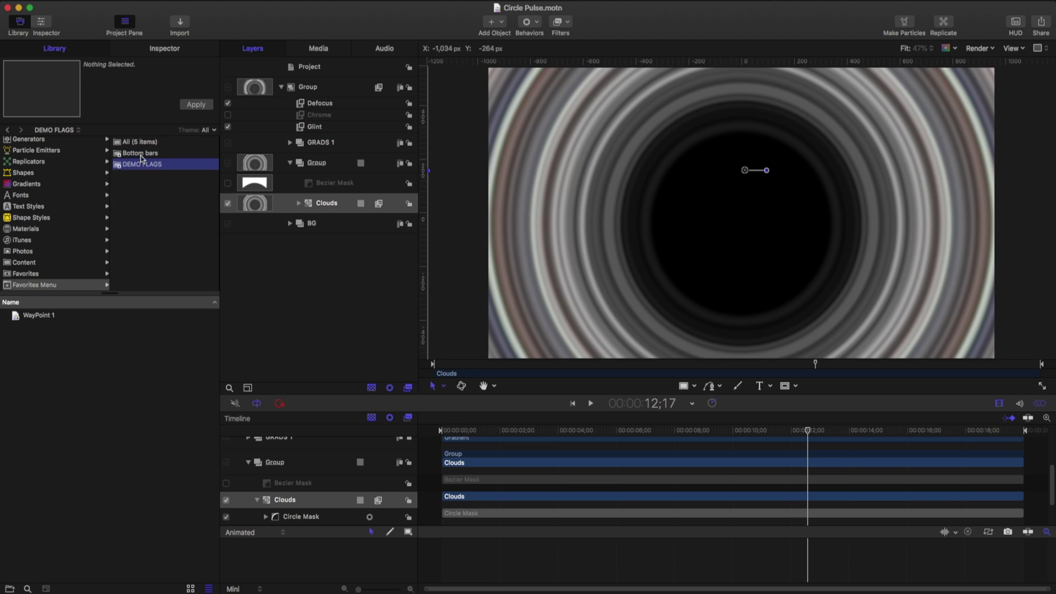
left_click(141, 152)
left_click(139, 143)
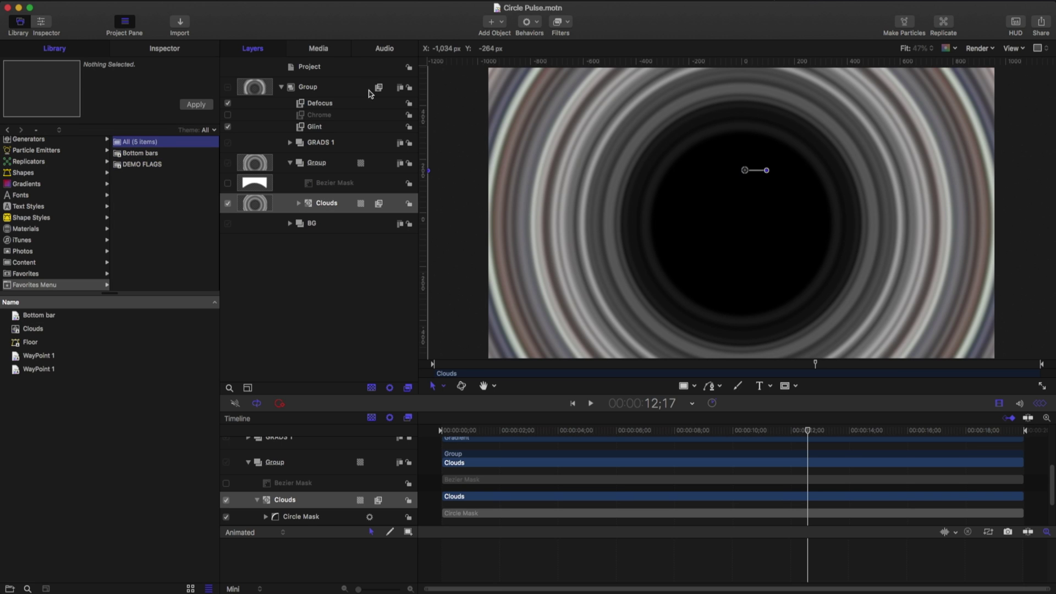